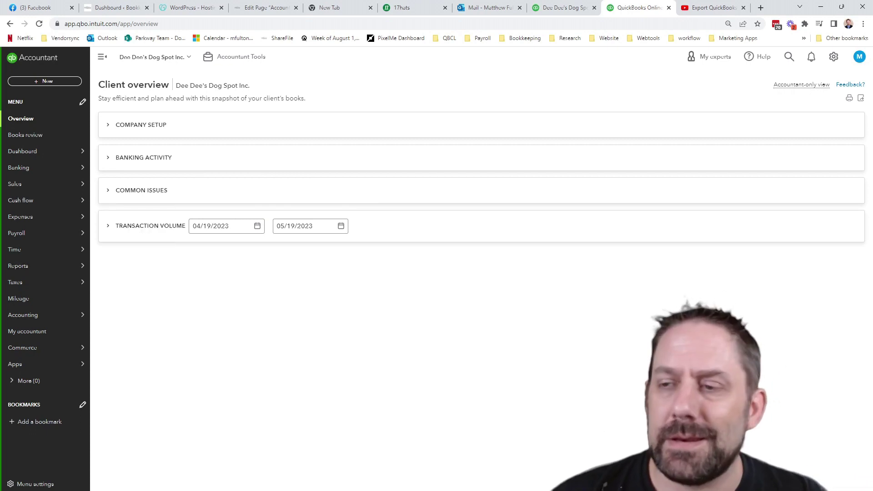
Open Export data from the gear menu's Tools and dismiss the export reason survey.
left_click(832, 59)
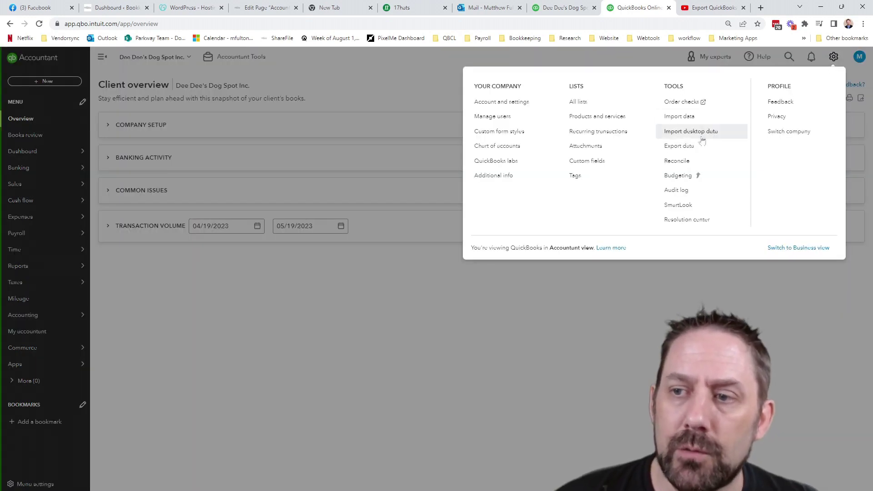
left_click(682, 146)
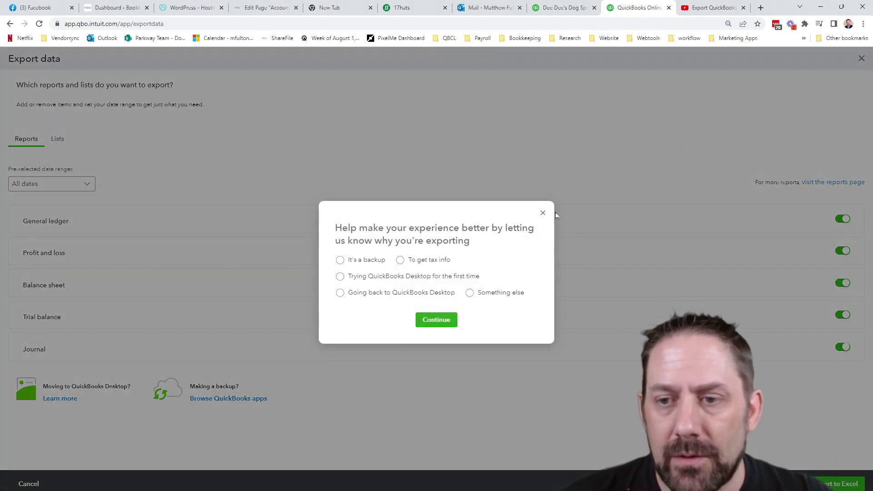
left_click(543, 212)
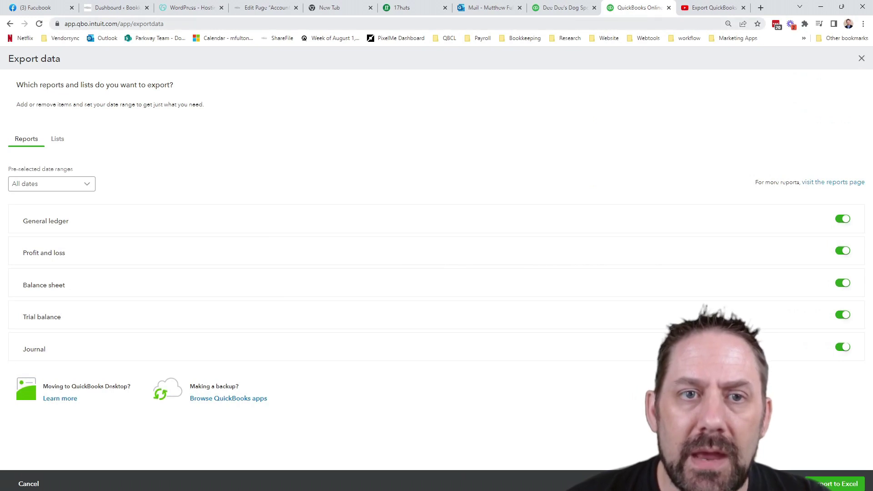
Change the page address to end with exportqbodatatoqbdt and load the desktop export steps.
left_click(124, 24)
left_click(185, 24)
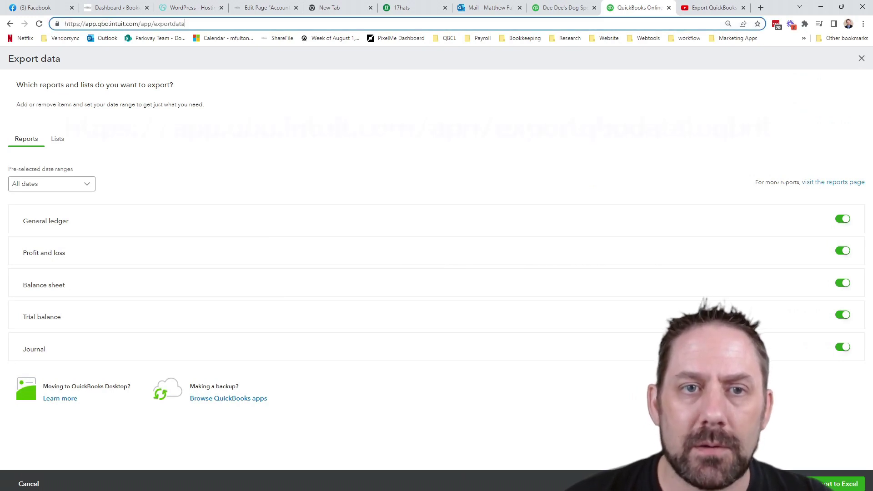
key("ctrl+shift+Left")
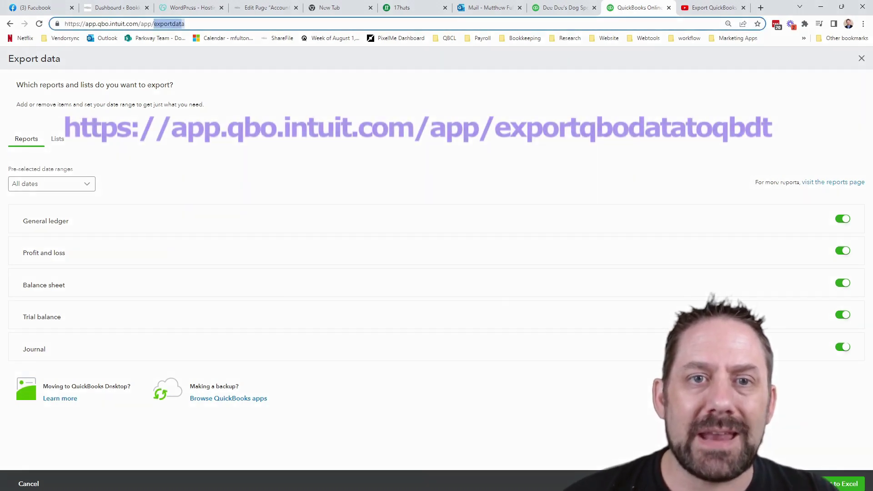
type("\"/exportqbodatatoqbdt")
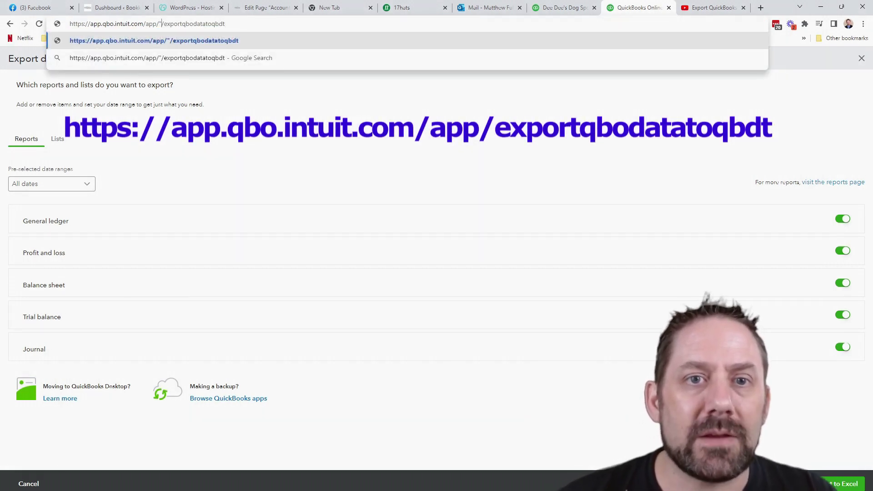
key("BackSpace")
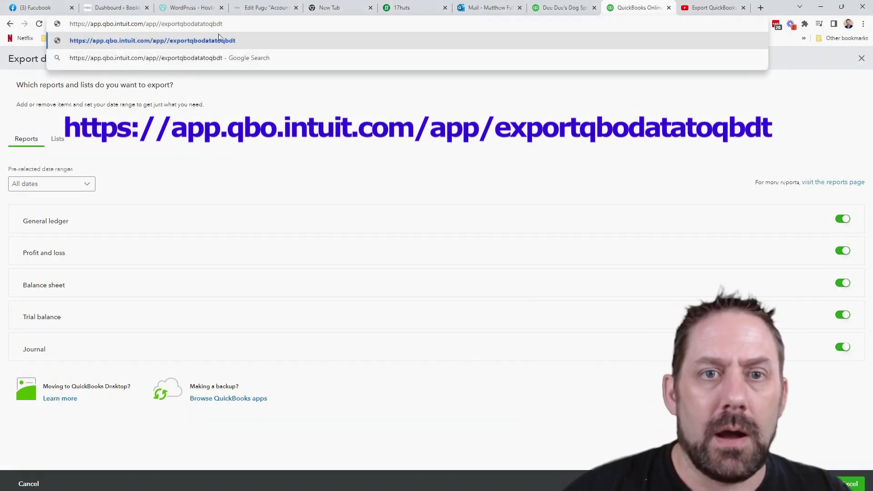
key("BackSpace")
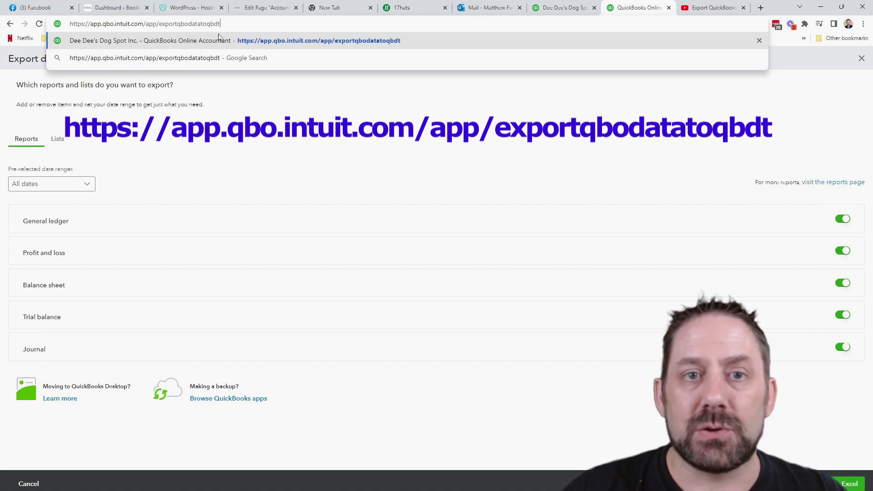
key("Return")
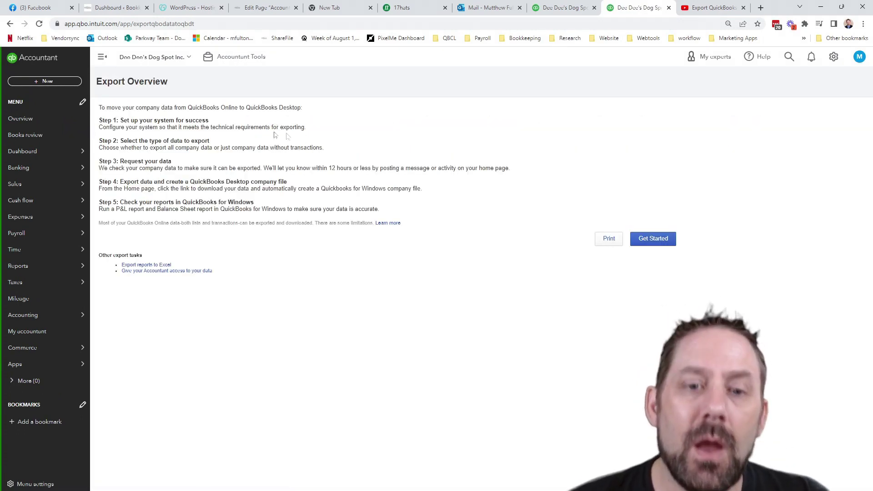
left_click(567, 14)
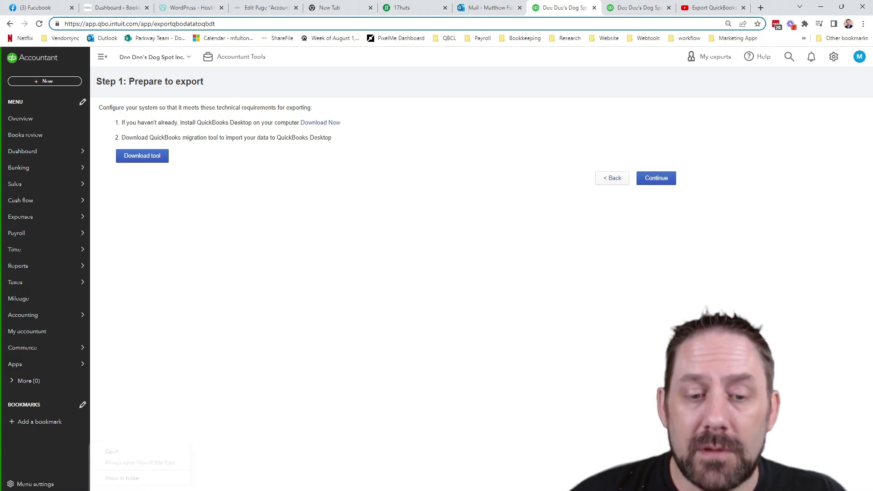
Bring up the options for the downloaded 'setup (1)' migration tool installer.
right_click(128, 480)
Find 'setup (1)' in its Downloads folder and run it as administrator.
left_click(129, 478)
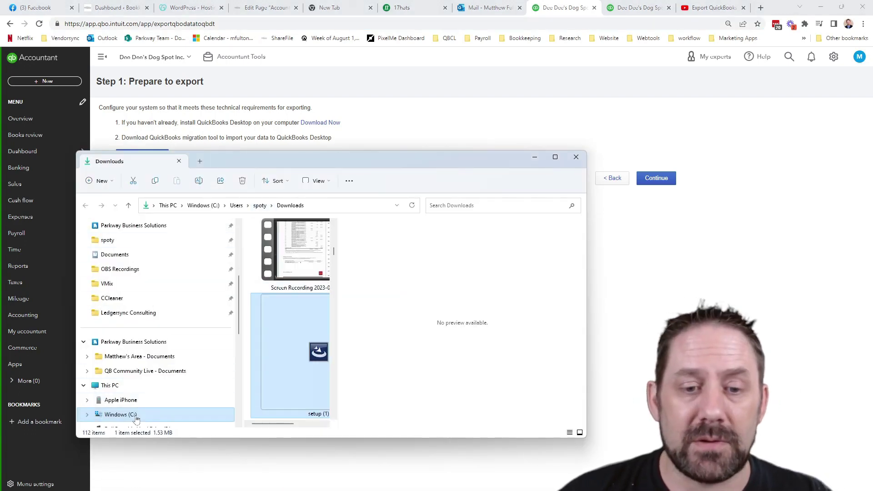
scroll(146, 314, "up", 3)
left_click(127, 260)
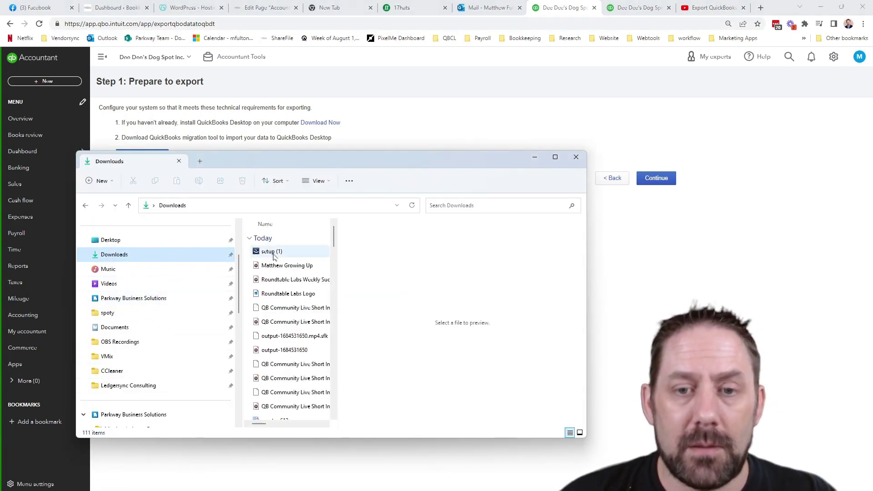
right_click(273, 257)
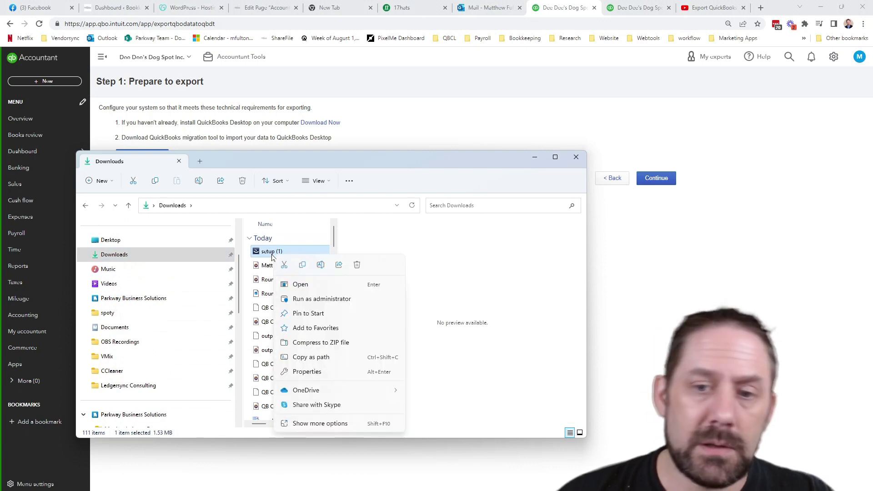
left_click(319, 300)
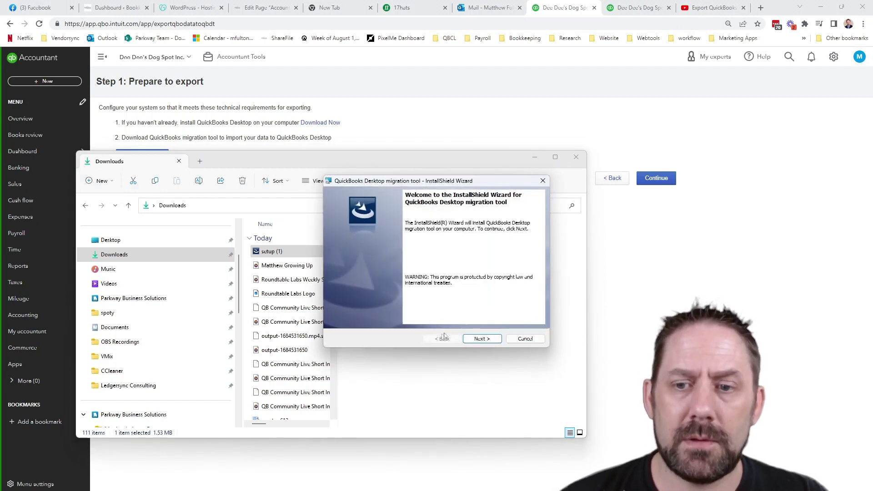
Complete the installer wizard: accept the license, keep the complete setup, install, and finish.
left_click(493, 338)
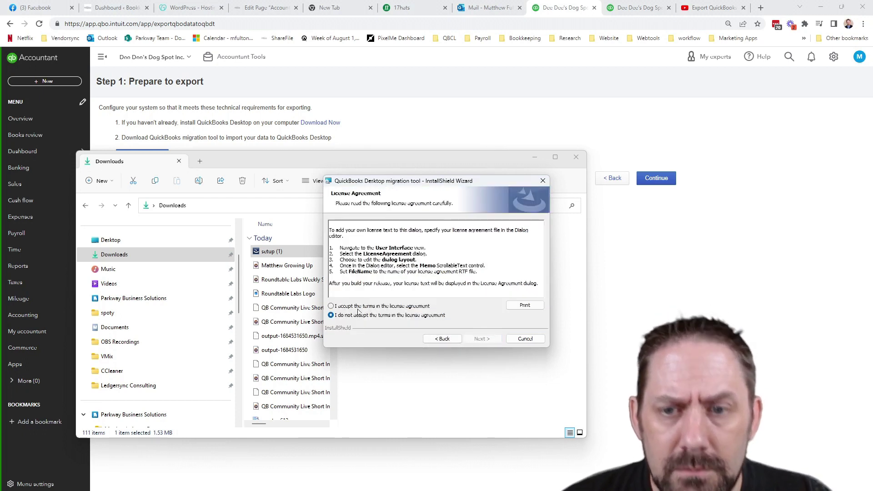
left_click(357, 306)
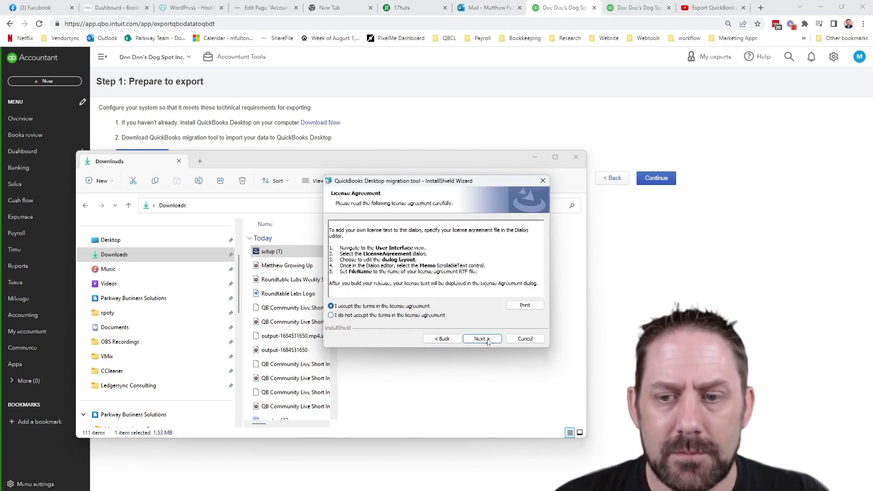
left_click(482, 339)
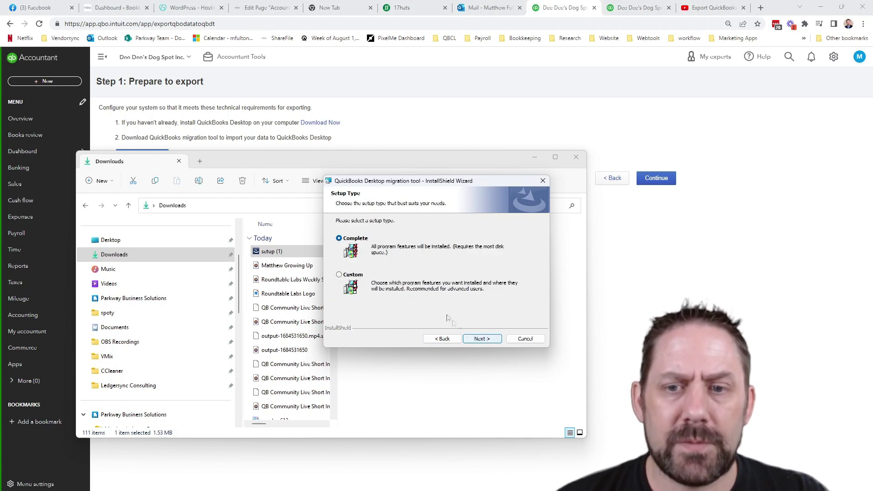
left_click(481, 340)
left_click(484, 342)
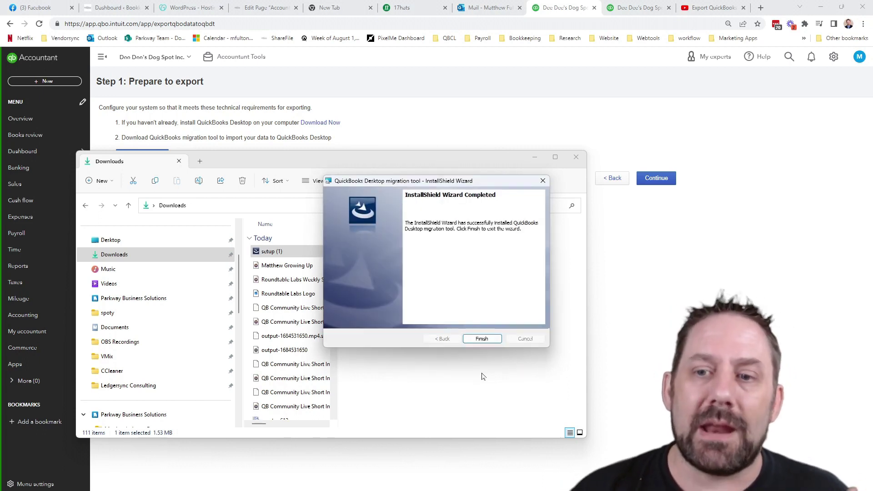
left_click(482, 339)
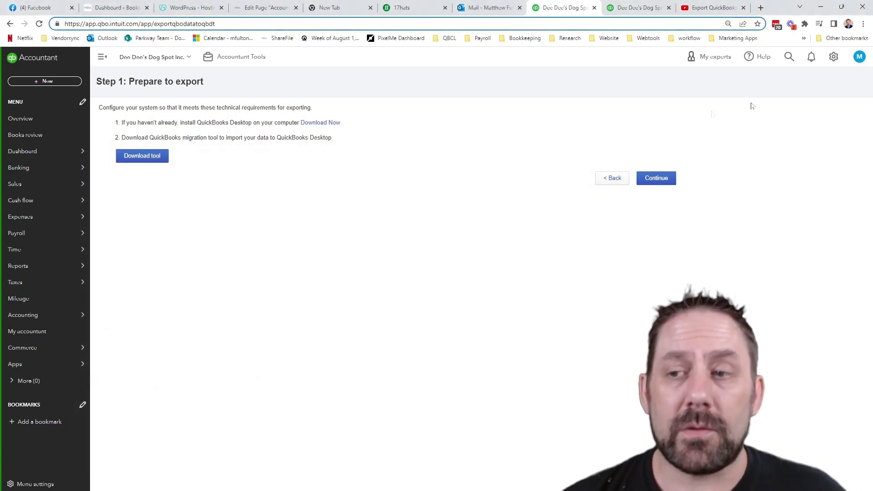
Continue from Step 1 to Step 2, keeping All financial data selected.
left_click(656, 179)
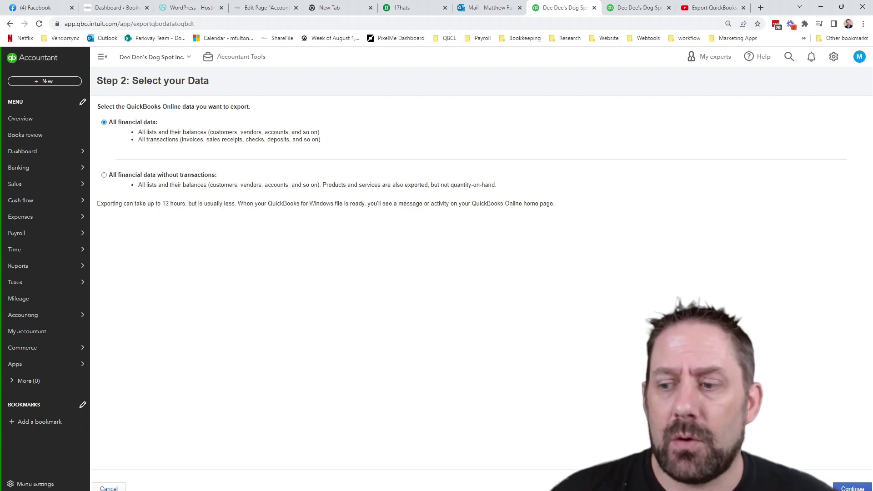
Confirm All financial data, verify the contact name and e-mail fields, and submit the request.
left_click(852, 488)
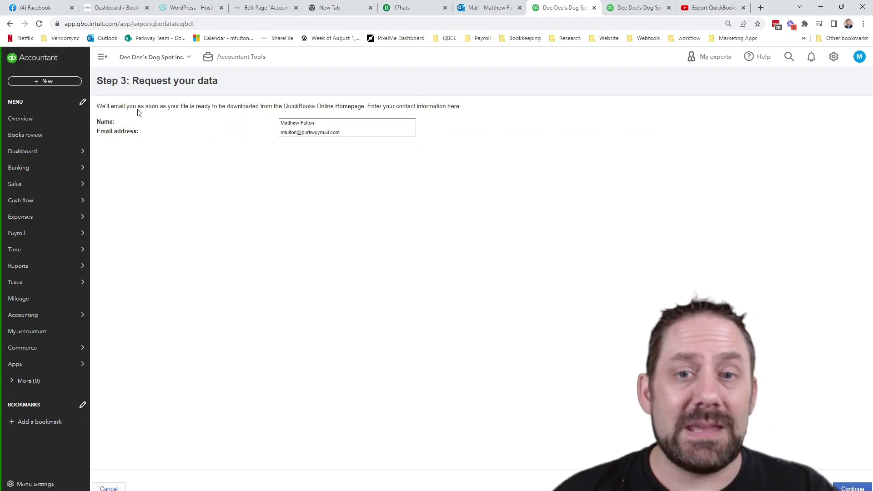
left_click(299, 132)
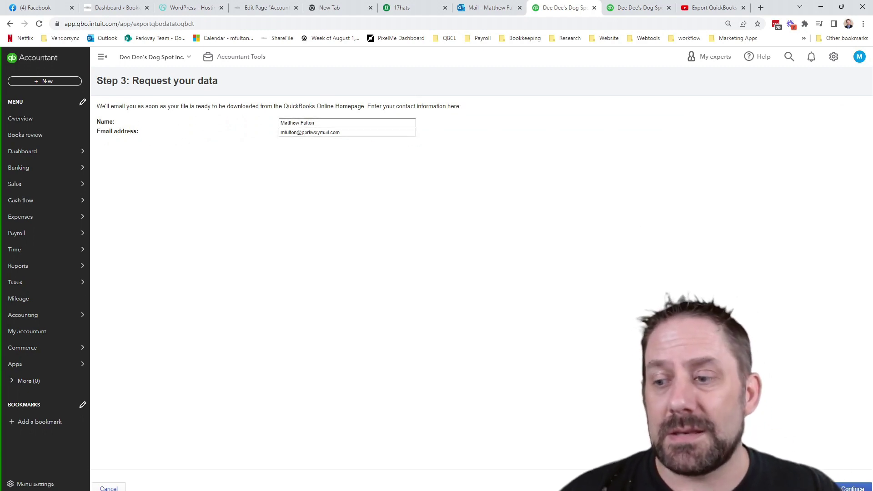
key("Return")
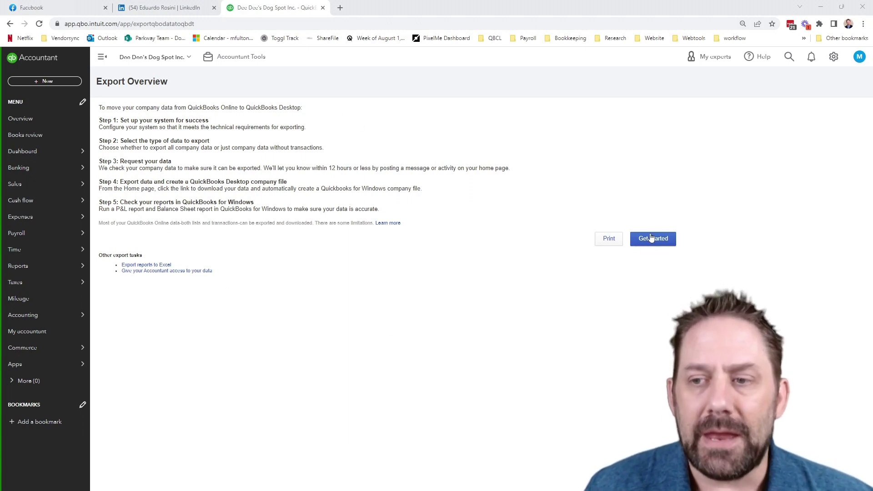
Begin the QuickBooks Desktop export from the Export Overview, returning to Step 1.
left_click(661, 243)
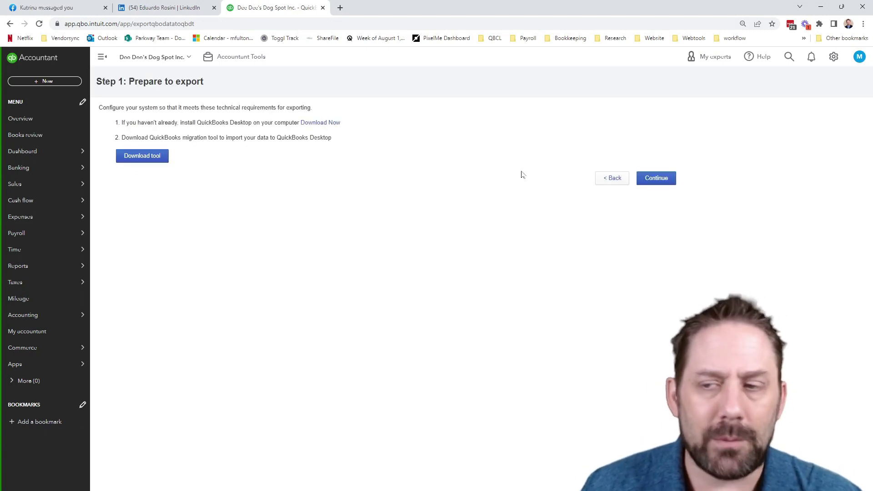
Continue past Step 1 and review the existing export file created May 19, 2023.
left_click(657, 178)
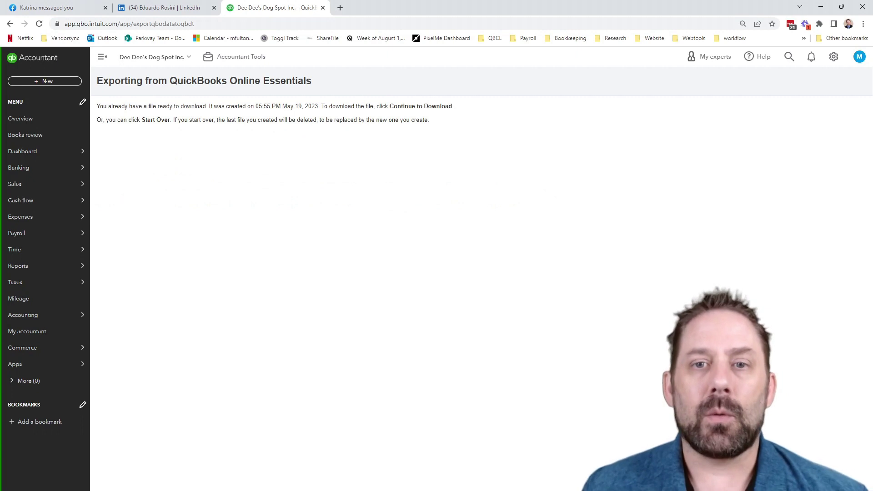
left_click_drag(322, 106, 239, 106)
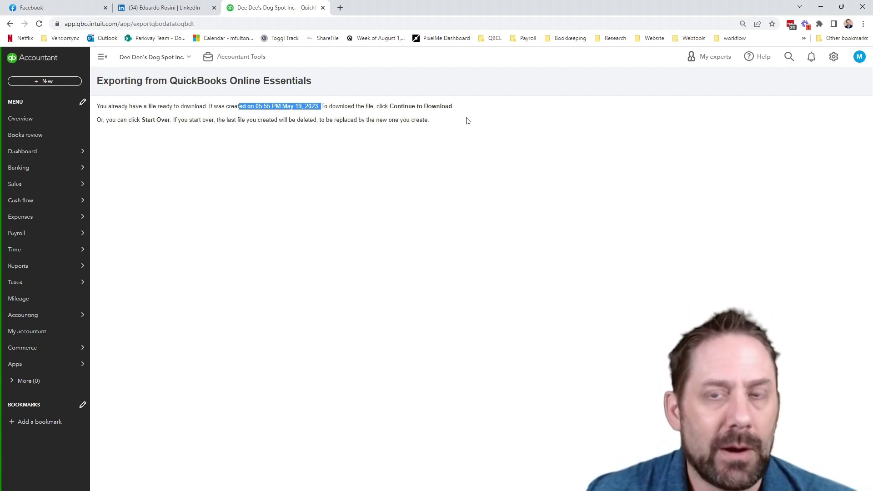
left_click(484, 118)
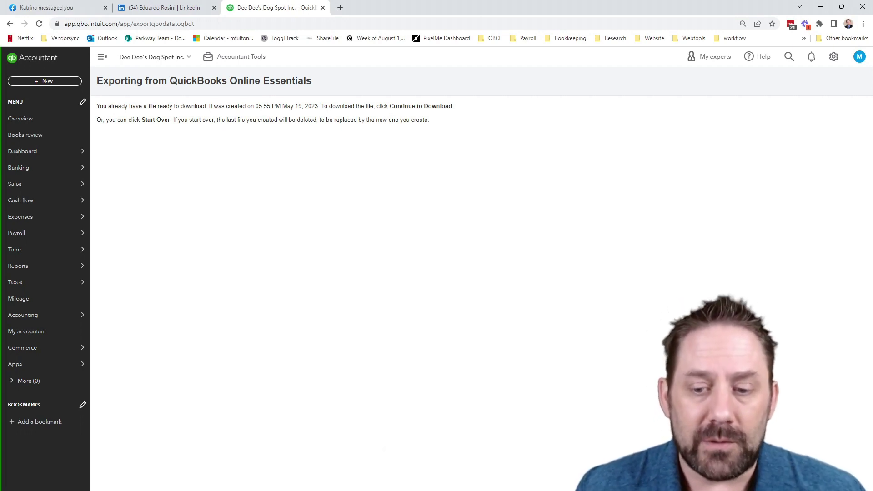
Verify the migration tool and QuickBooks Desktop are open, then download the QBXML file.
mouse_move(438, 490)
left_click(438, 471)
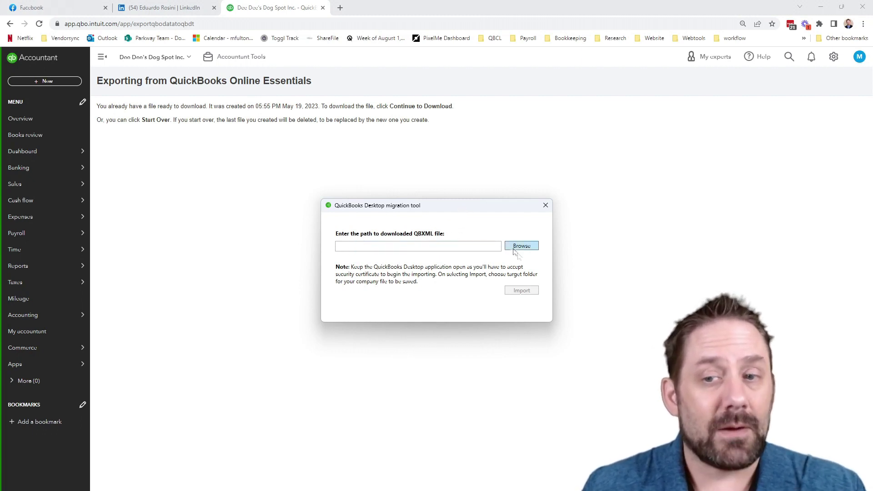
left_click(417, 475)
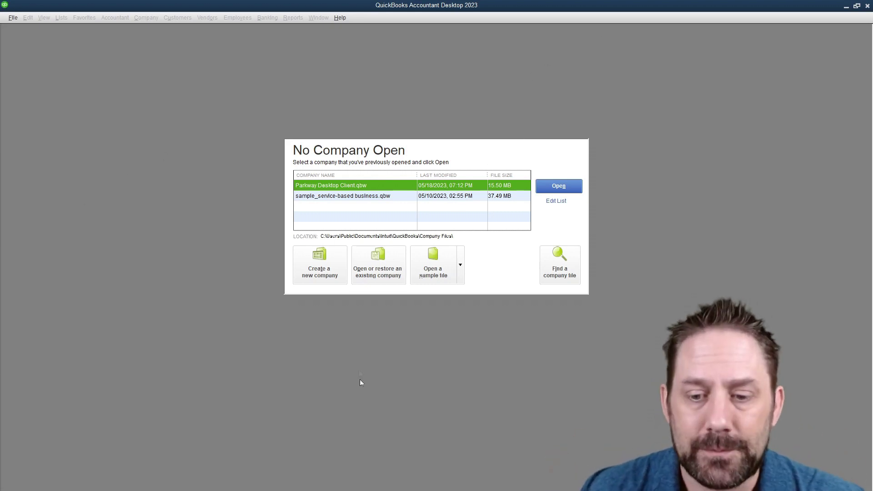
left_click(318, 470)
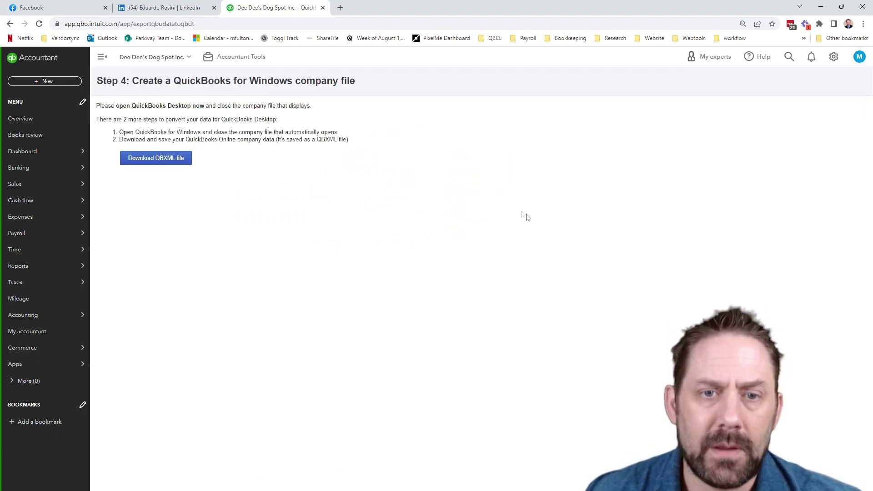
left_click(144, 163)
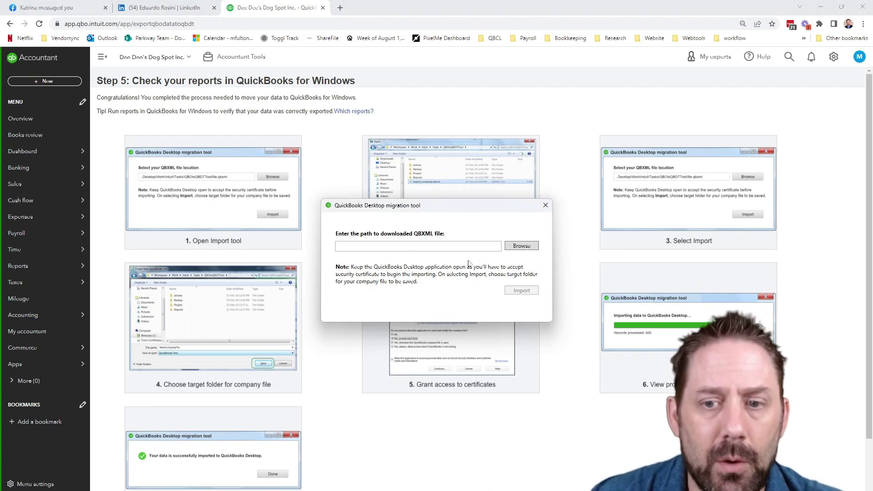
Set the path to export_company.qbxml from Downloads and start the import.
left_click(515, 250)
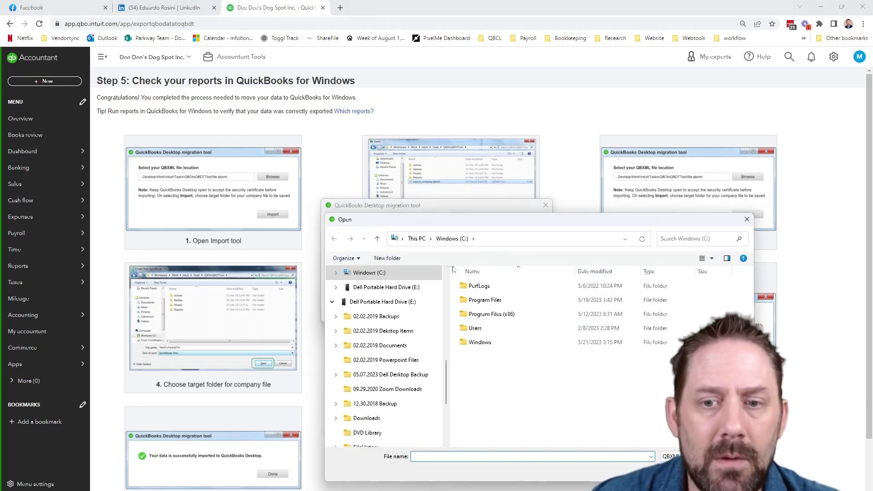
scroll(399, 291, "up", 1)
scroll(399, 289, "up", 6)
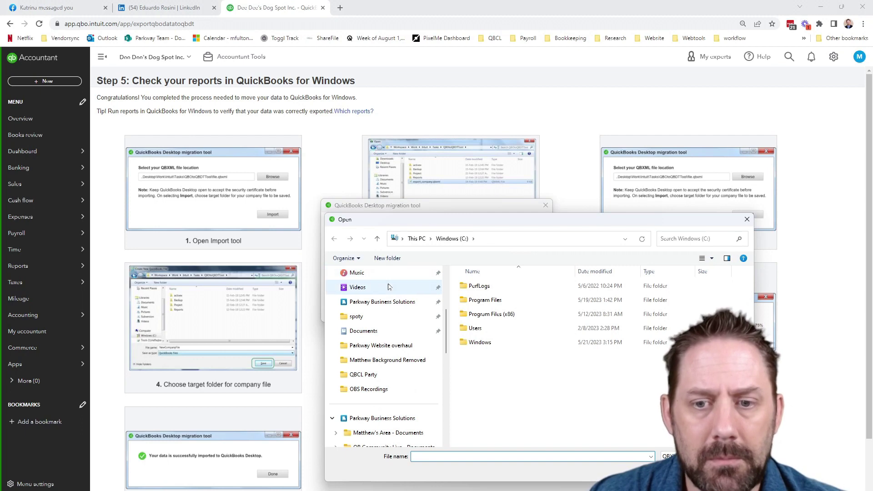
left_click(370, 331)
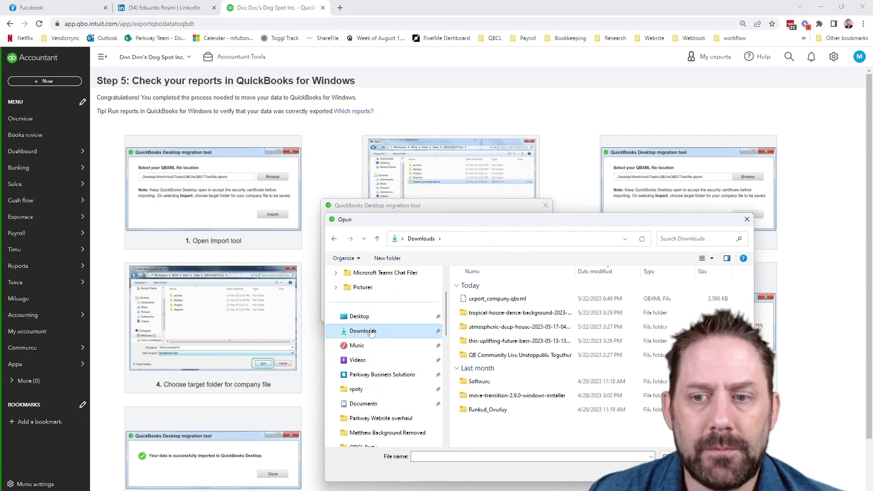
left_click(511, 303)
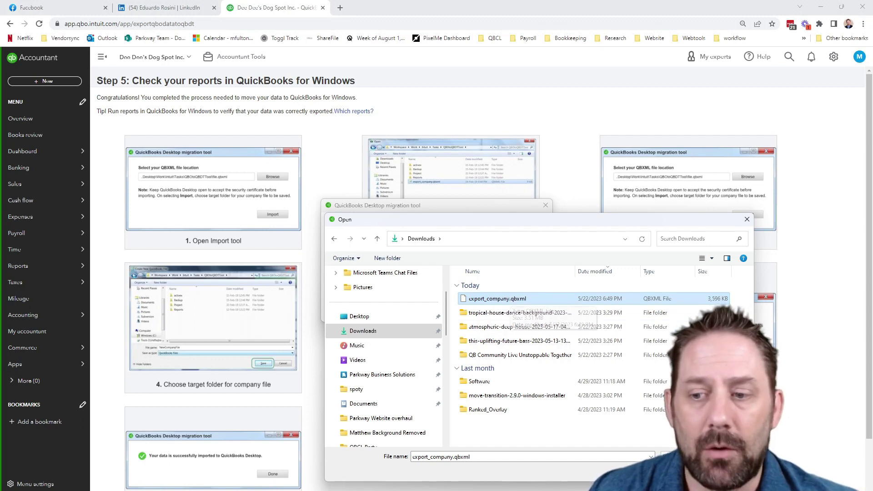
key("Return")
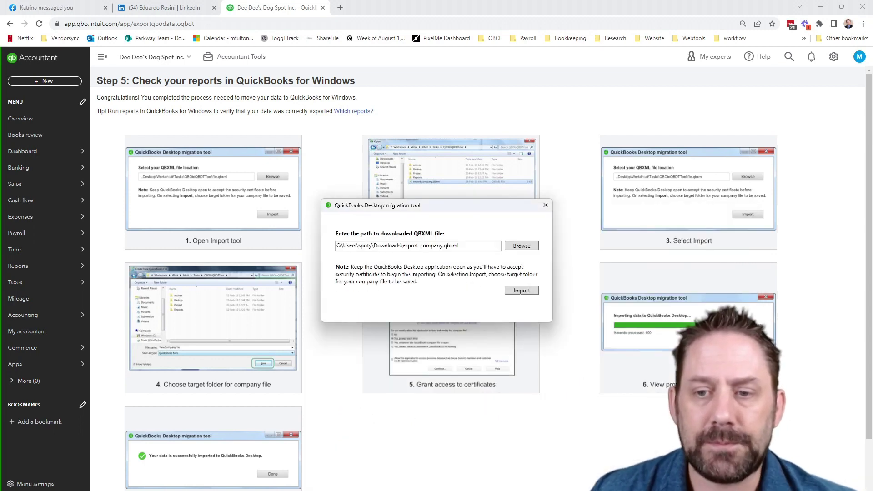
left_click(519, 293)
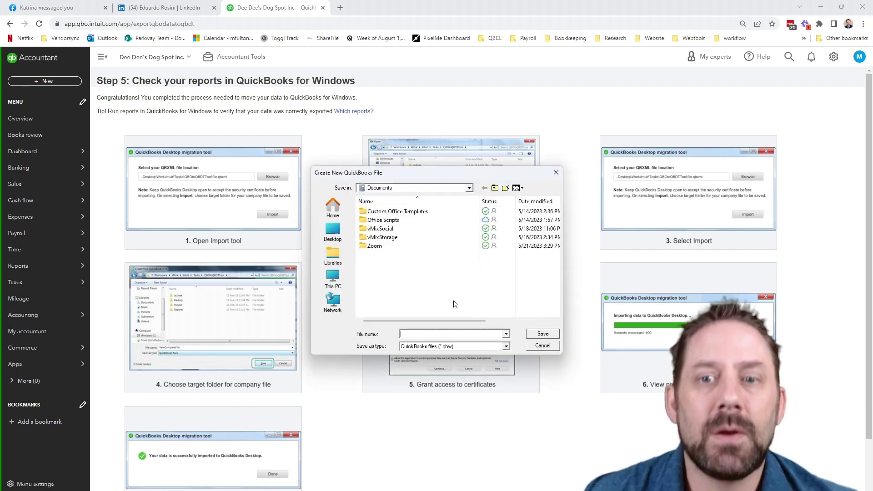
Create a 'QuickBooks Desktop' folder and save the new company file there as 'Dee Dee's'.
right_click(398, 267)
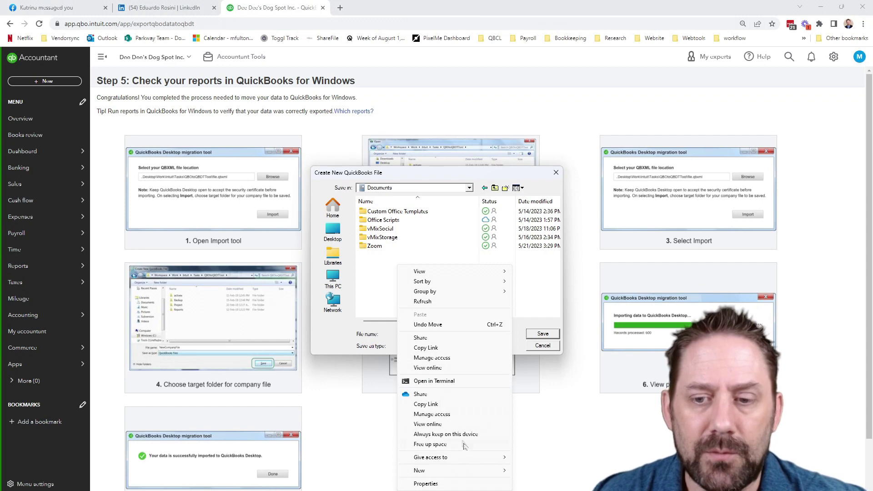
mouse_move(496, 471)
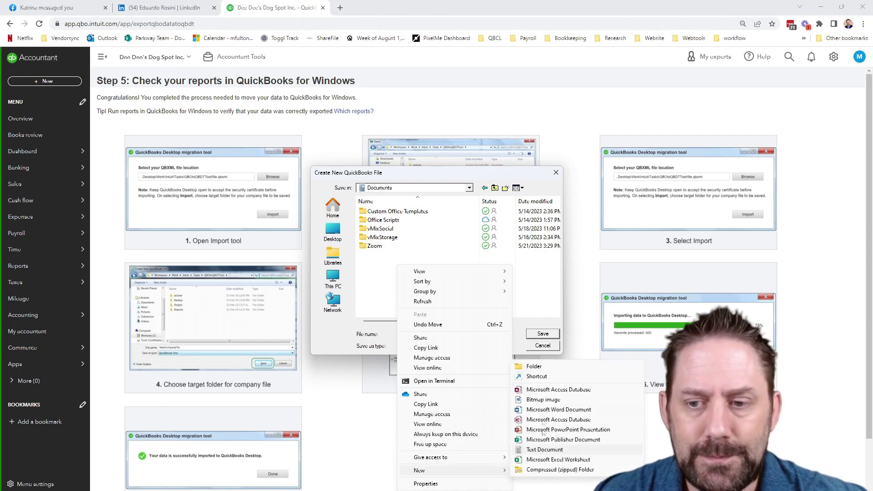
left_click(542, 367)
type("QuickBoo")
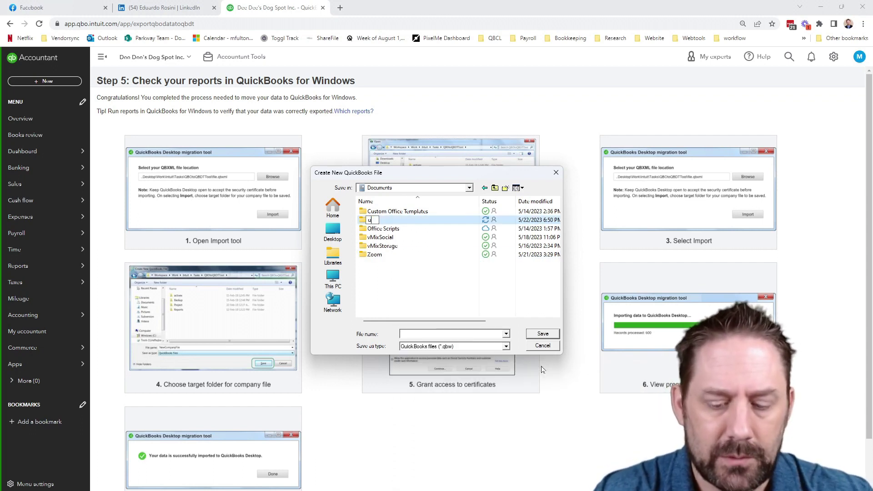
type("ks Desktop")
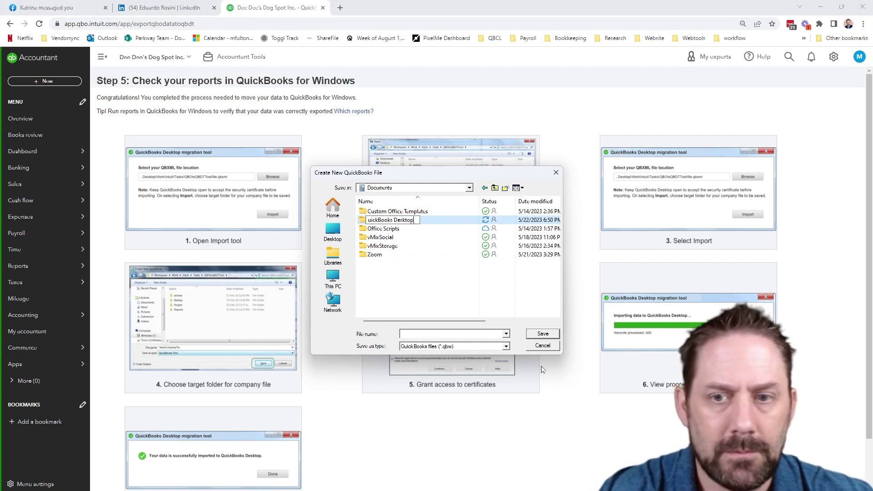
key("Return")
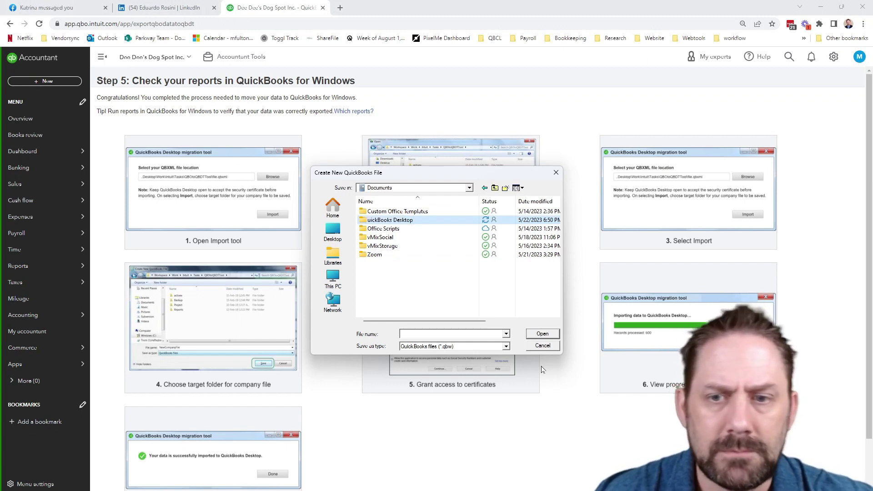
double_click(400, 221)
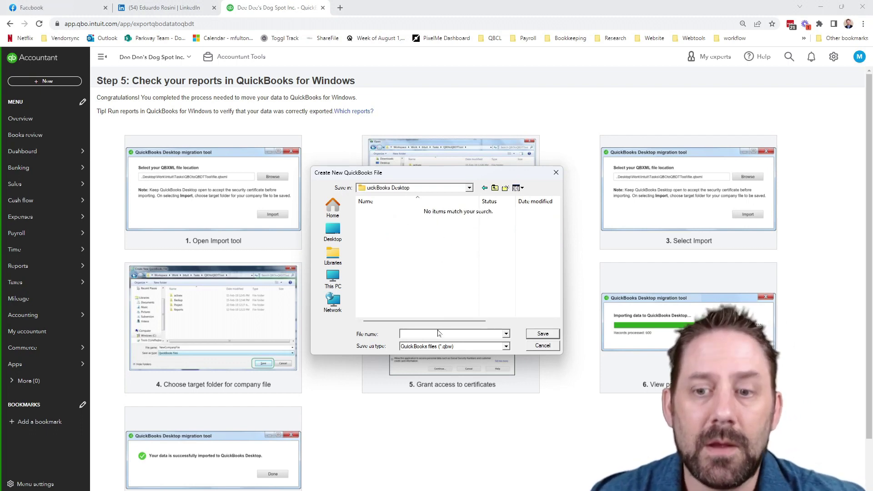
type("Dee Dee's")
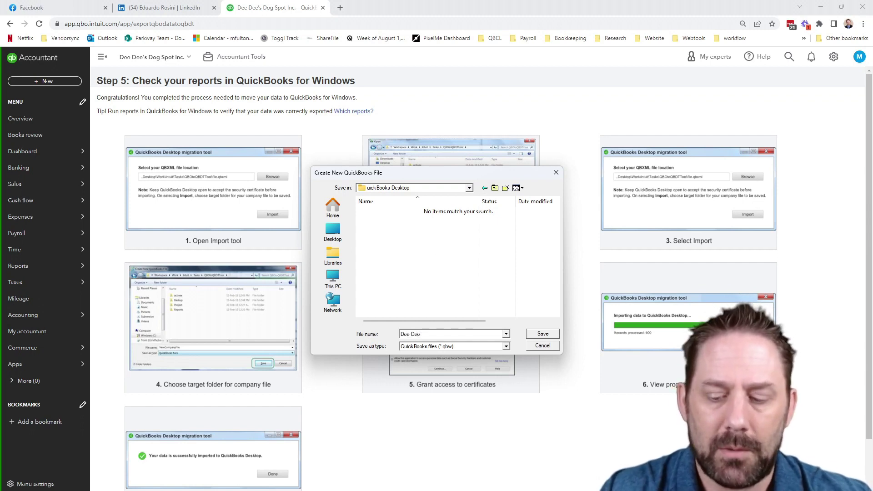
left_click(541, 335)
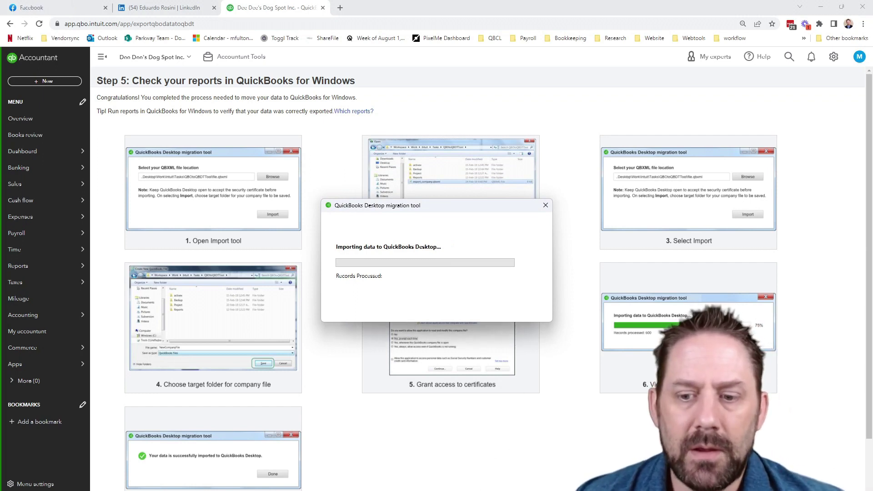
Dismiss the 'Can't Open QuickBooks' warning about a company file already being open.
mouse_move(418, 490)
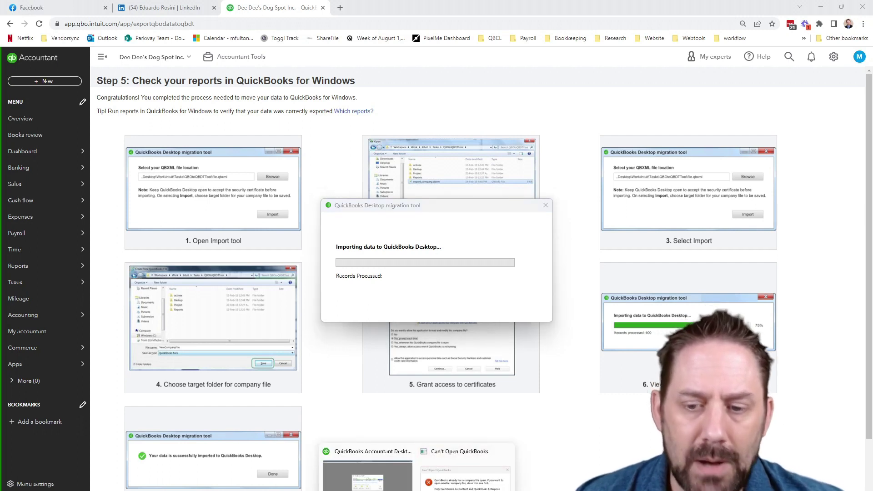
left_click(464, 480)
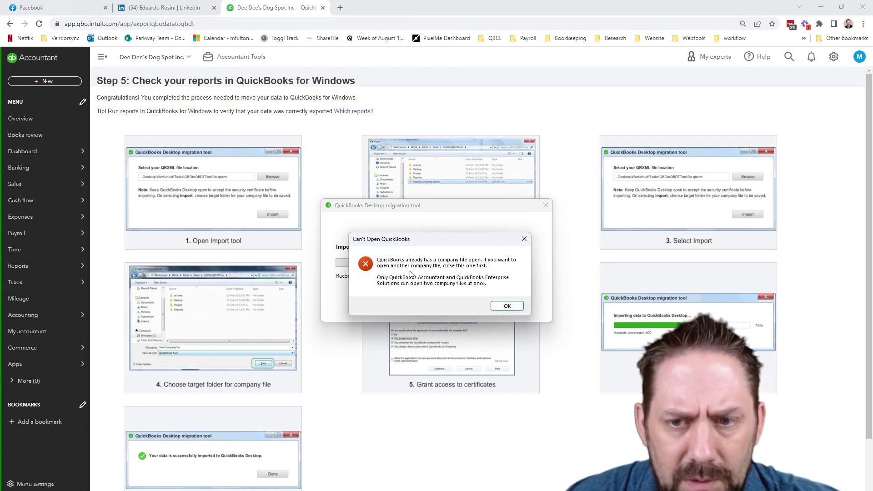
left_click(507, 306)
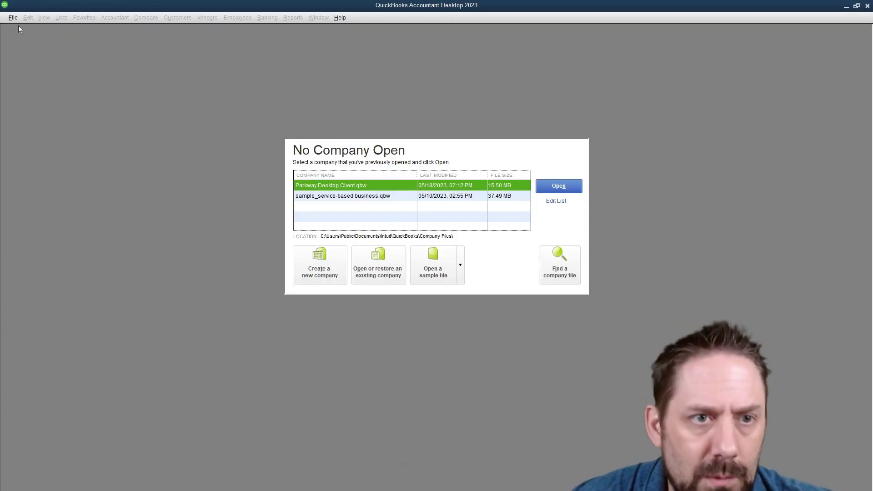
Exit QuickBooks Desktop and relaunch it from the Start menu so Dee Dee's company file opens.
left_click(12, 18)
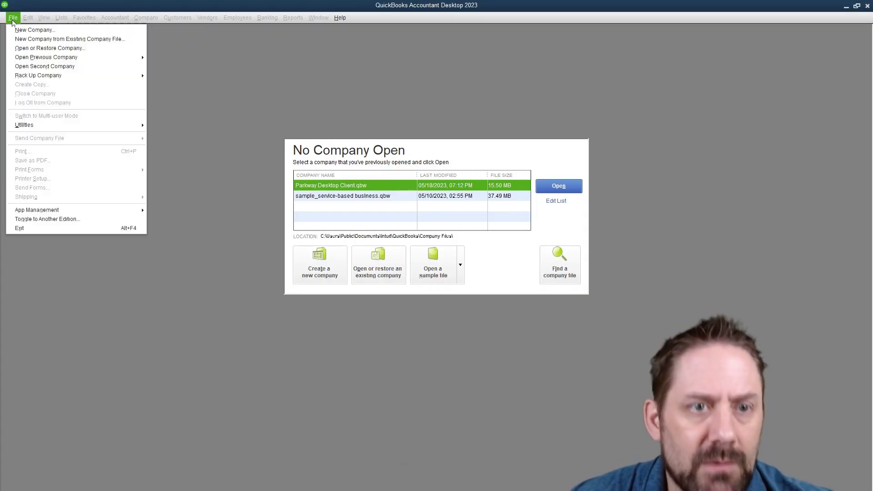
left_click(13, 18)
left_click(13, 19)
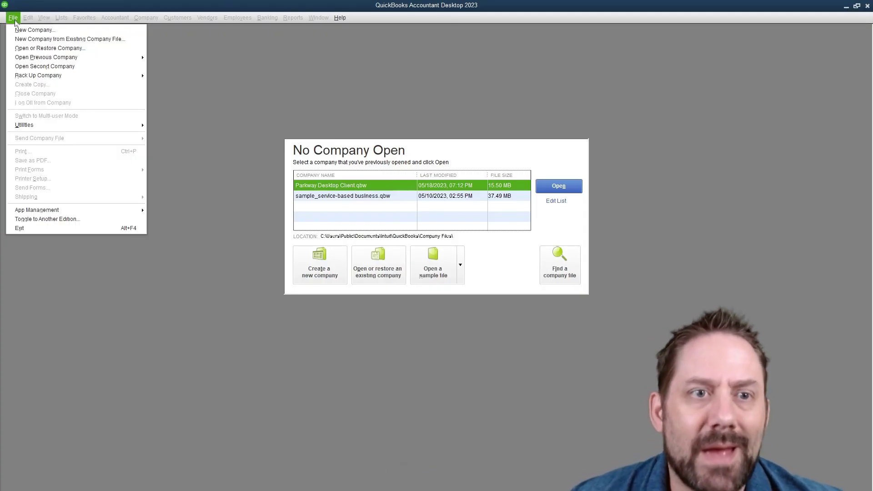
left_click(39, 228)
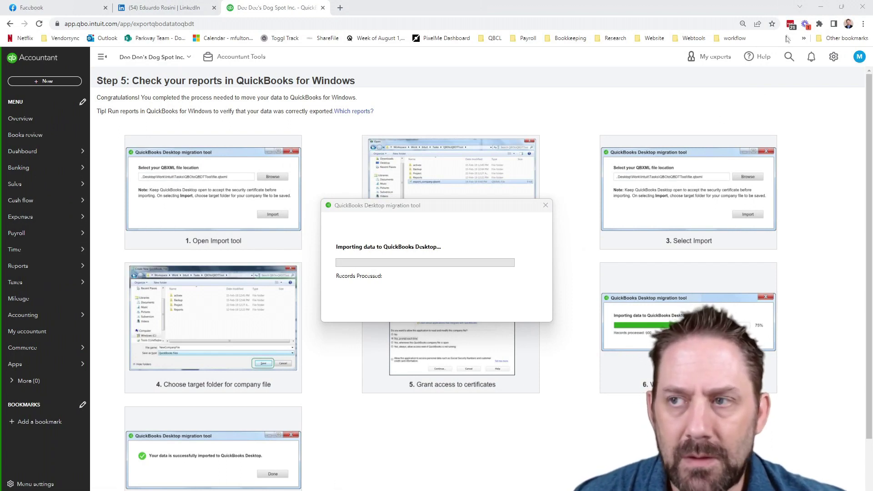
key("super")
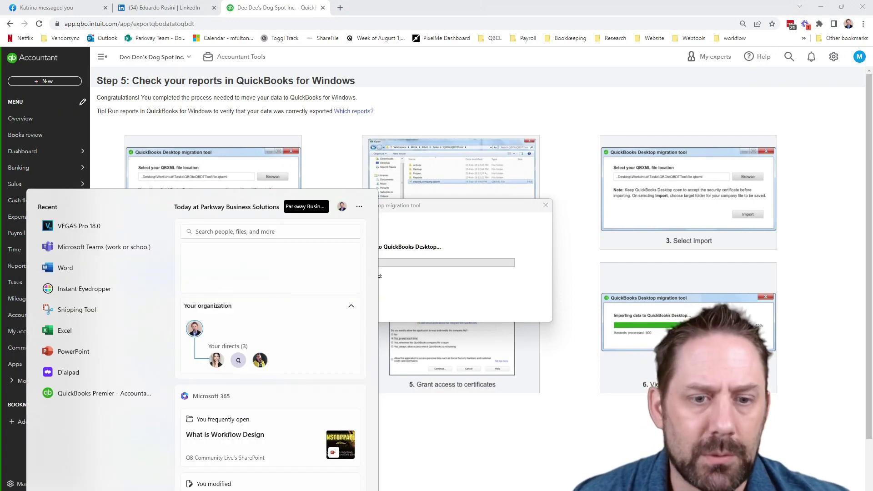
left_click(60, 394)
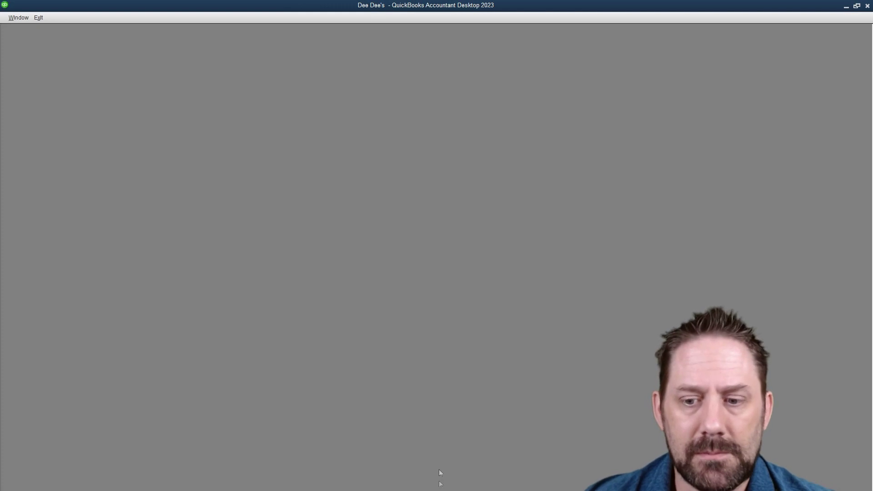
In Application Certificate, allow access whenever Dee Dee's is open, including personal data.
mouse_move(437, 489)
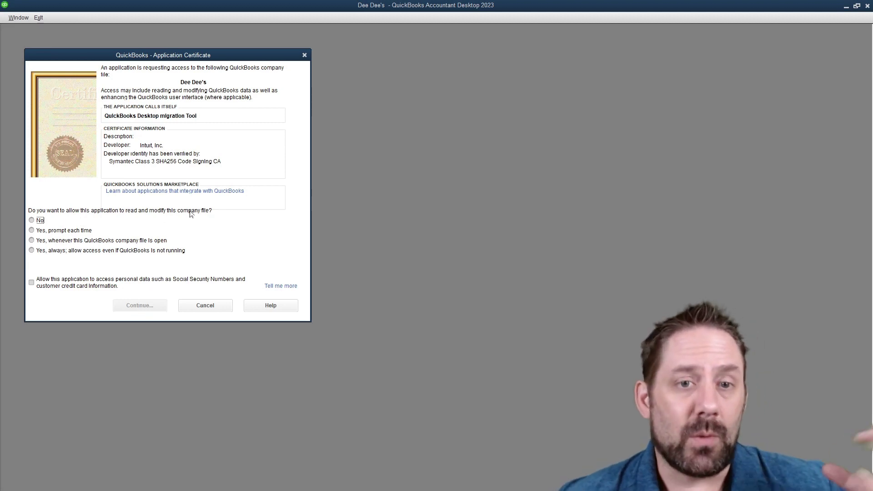
left_click(87, 245)
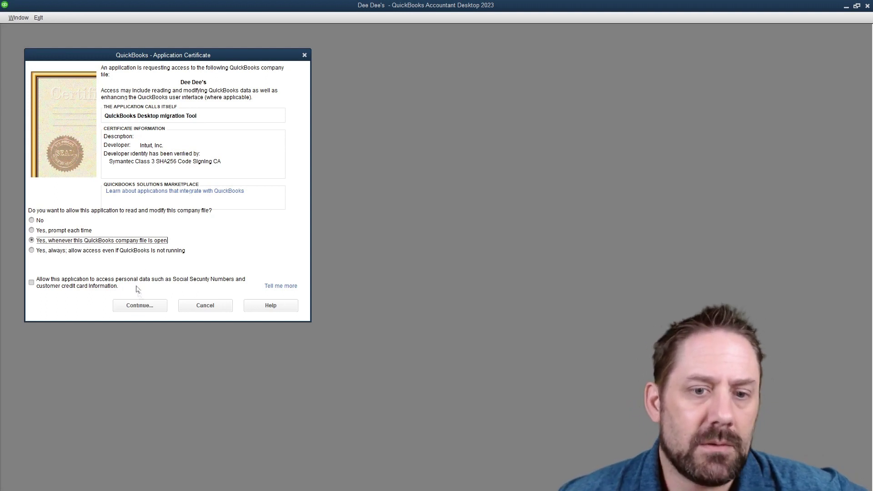
left_click(33, 284)
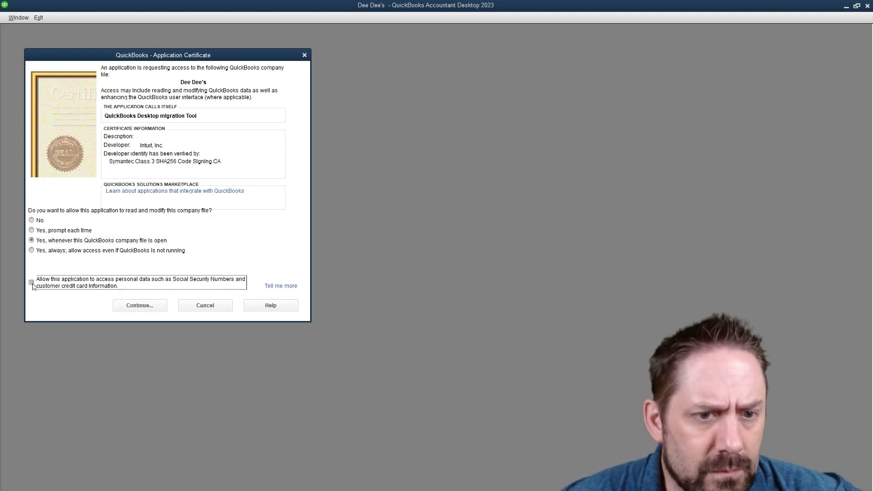
left_click(144, 307)
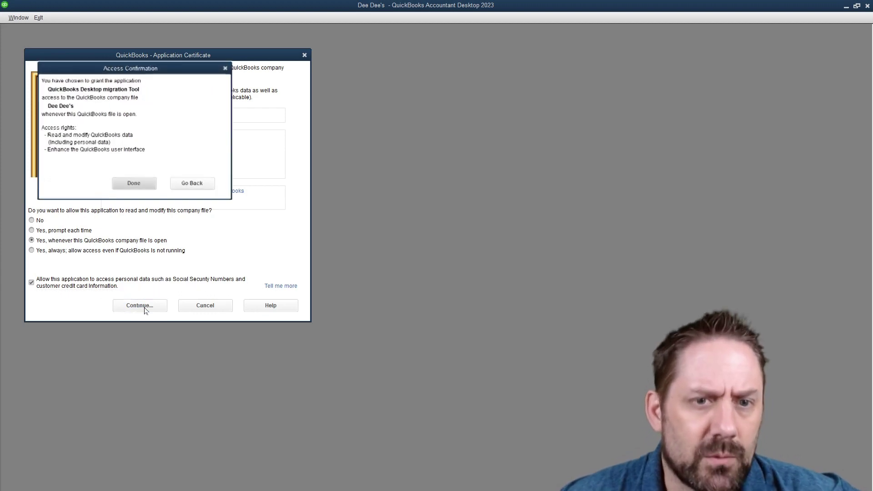
left_click(133, 183)
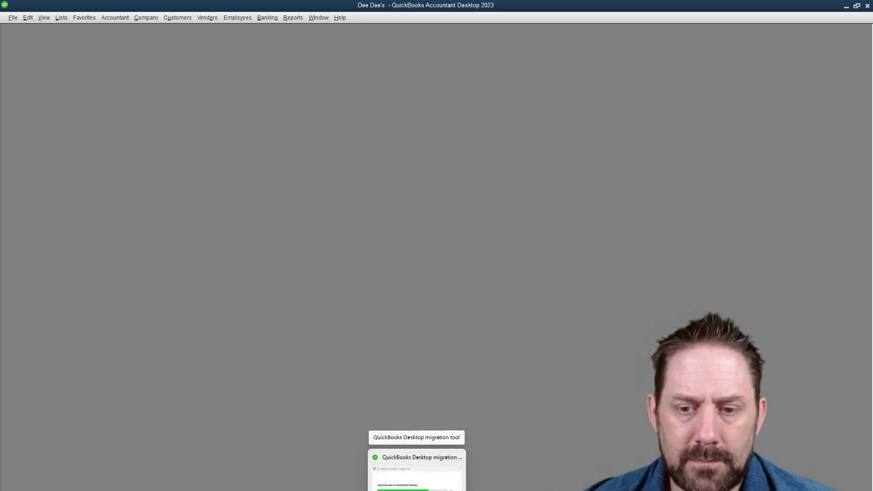
Watch the migration tool's import progress and close its success message with Done.
left_click(417, 475)
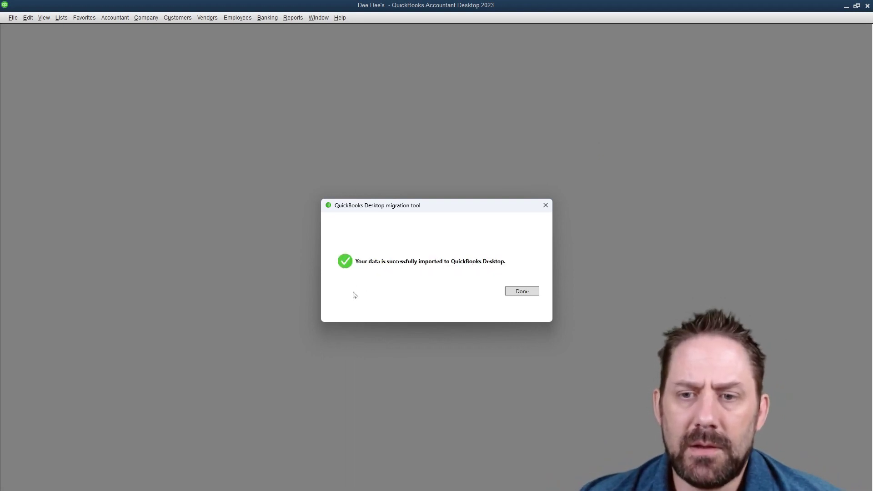
left_click(524, 292)
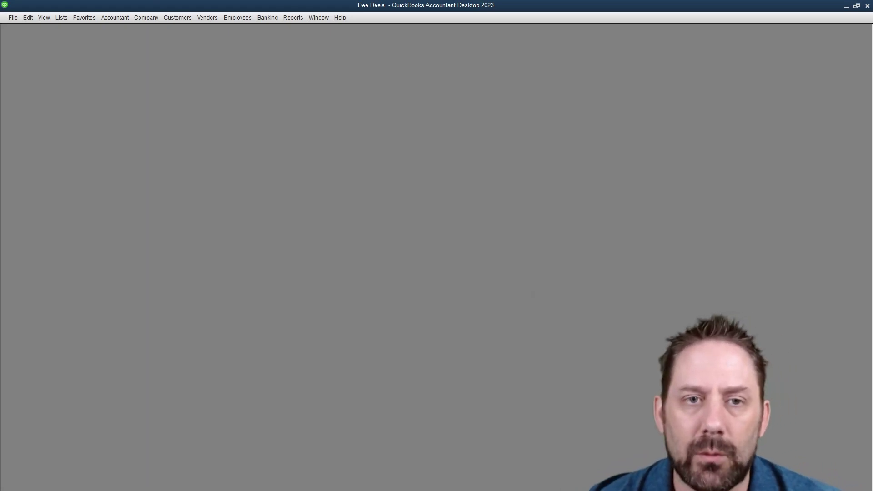
Open the Accountant Center, browse its Reports menu without choosing one, then return to the browser.
left_click(114, 18)
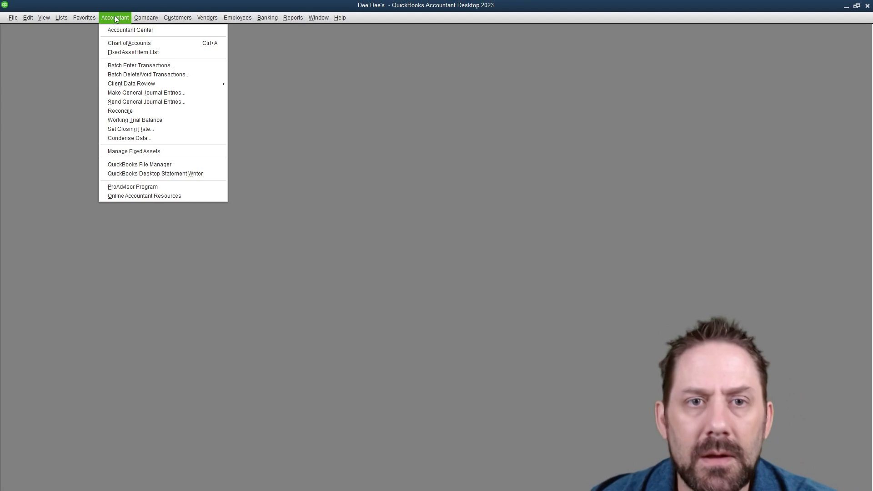
left_click(121, 31)
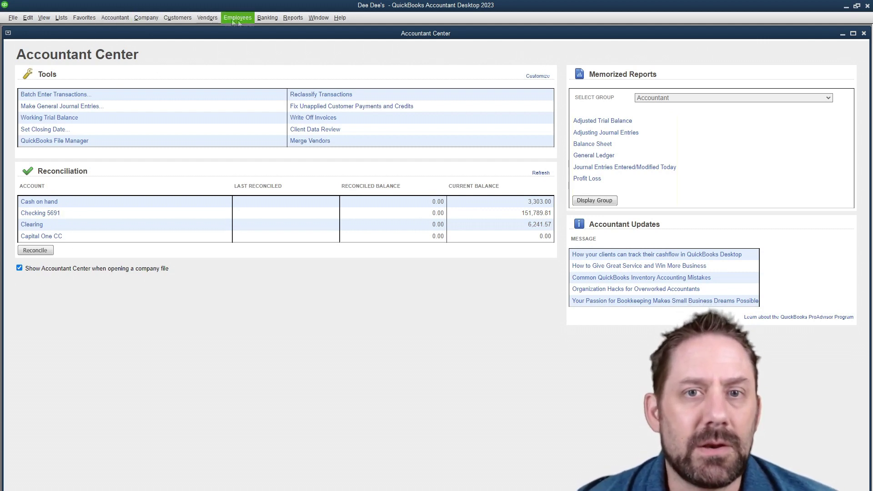
left_click(292, 17)
mouse_move(319, 18)
mouse_move(292, 17)
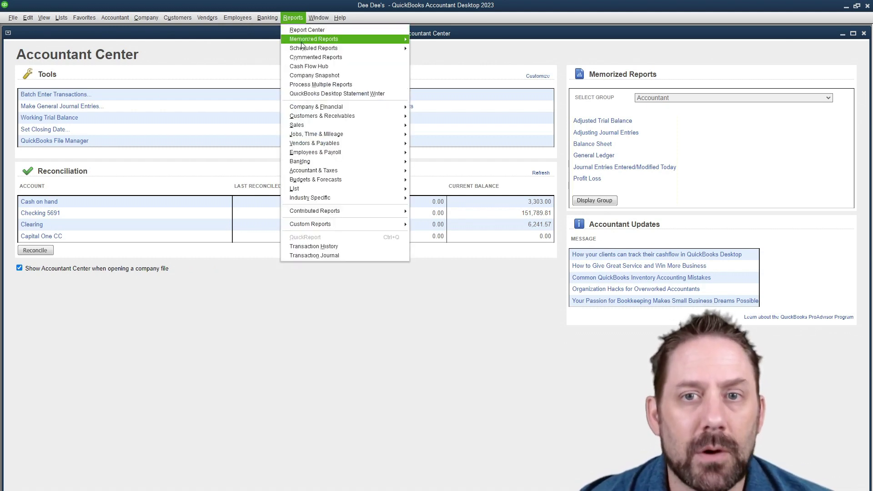
mouse_move(314, 110)
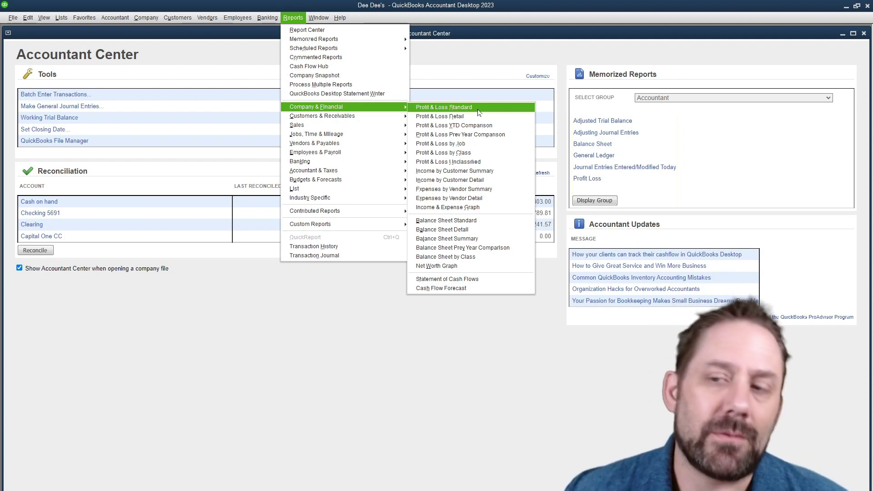
left_click(473, 359)
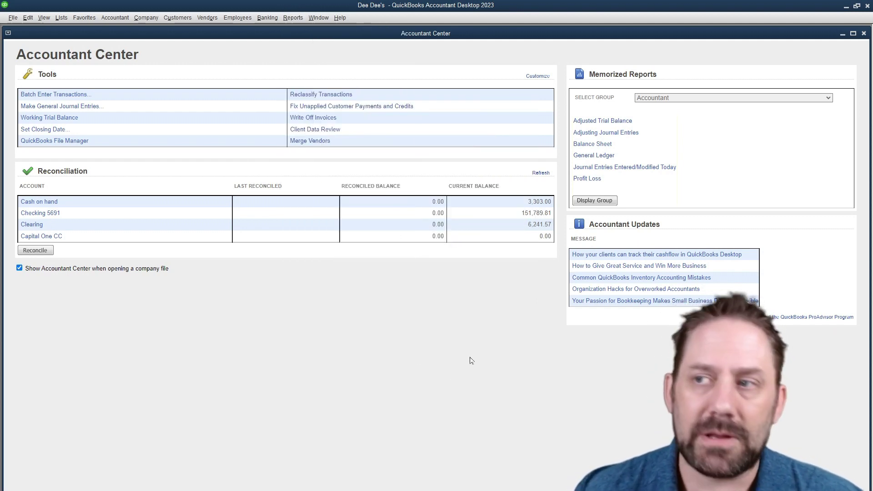
key("alt+Tab")
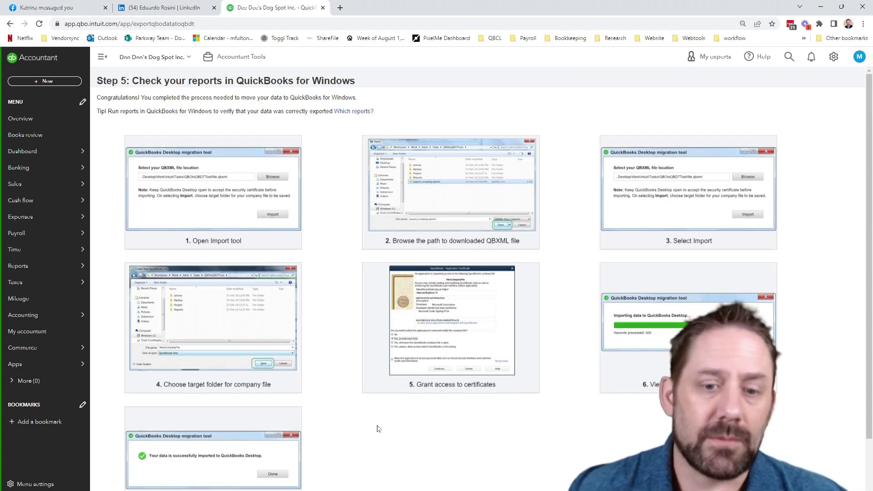
scroll(386, 428, "down", 1)
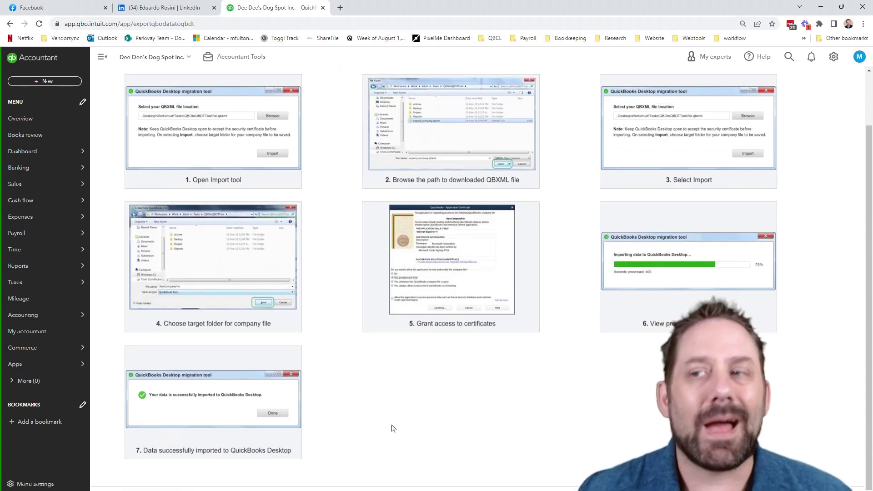